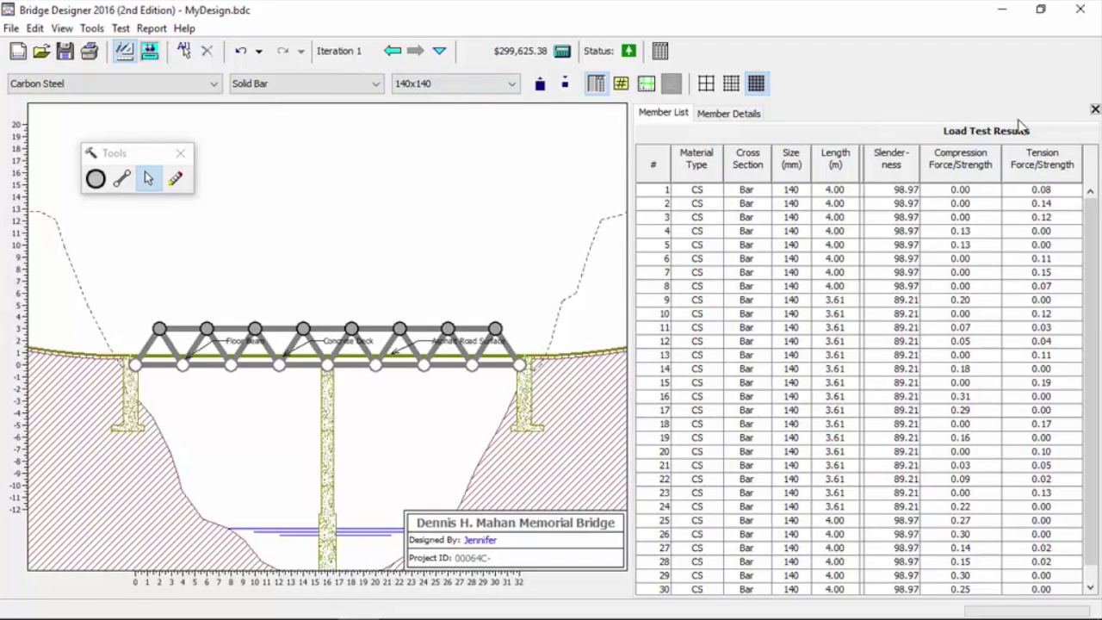
Step: Sort the Member List by compression force/strength, highest ratio first
click(955, 170)
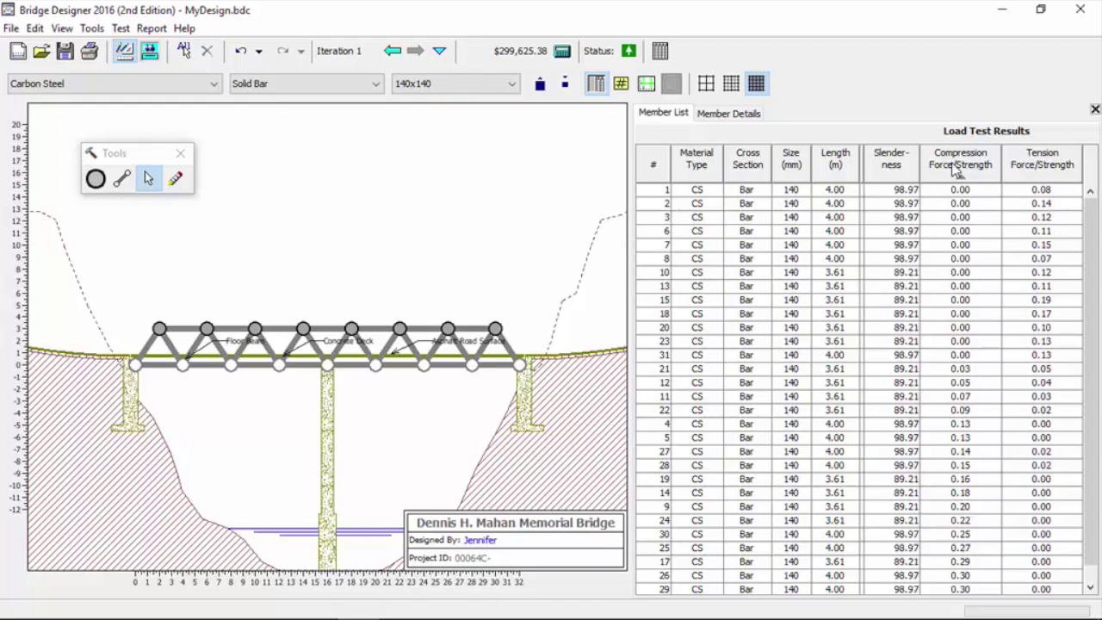
click(954, 170)
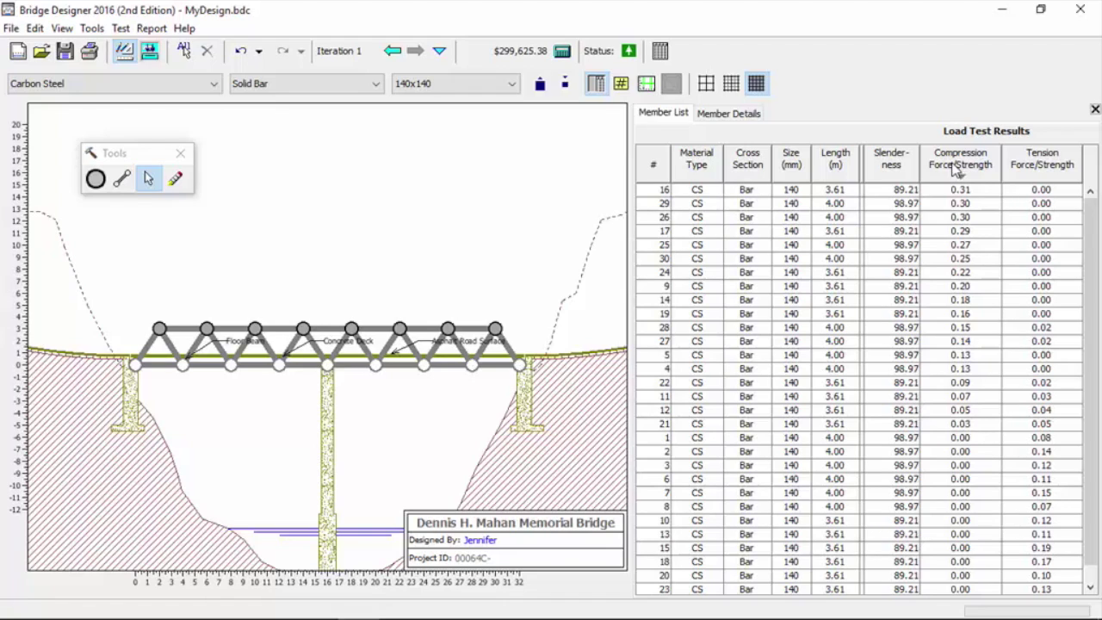
click(953, 170)
click(970, 171)
click(970, 171)
Step: Highlight the ten most compressed members, rows 16 through 19, on the truss, then reselect only member 19
click(1052, 315)
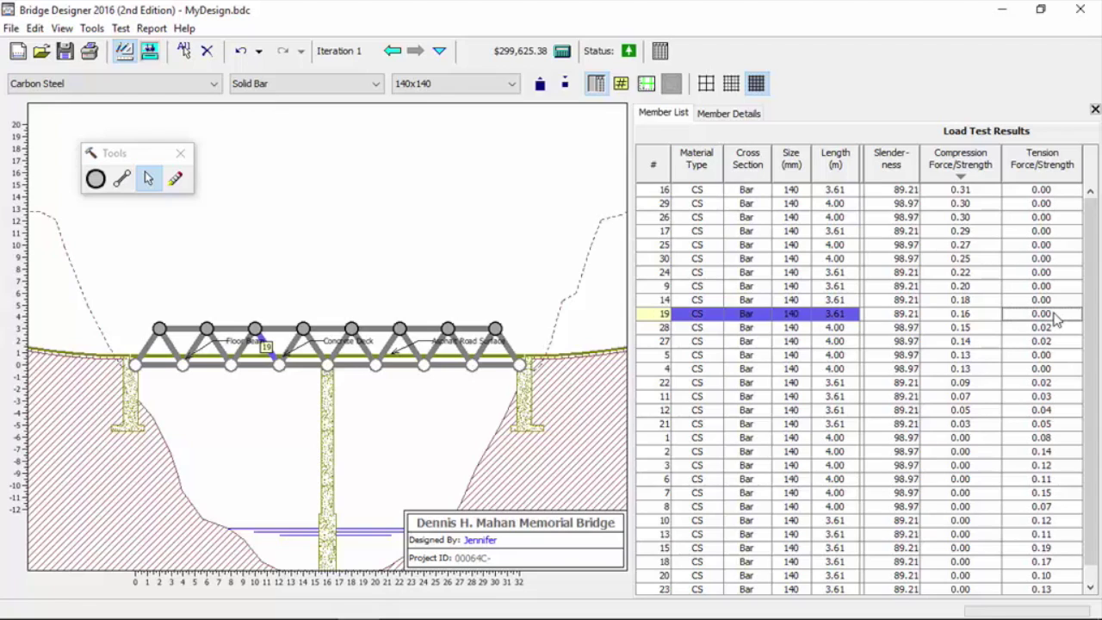
ctrl+click(765, 191)
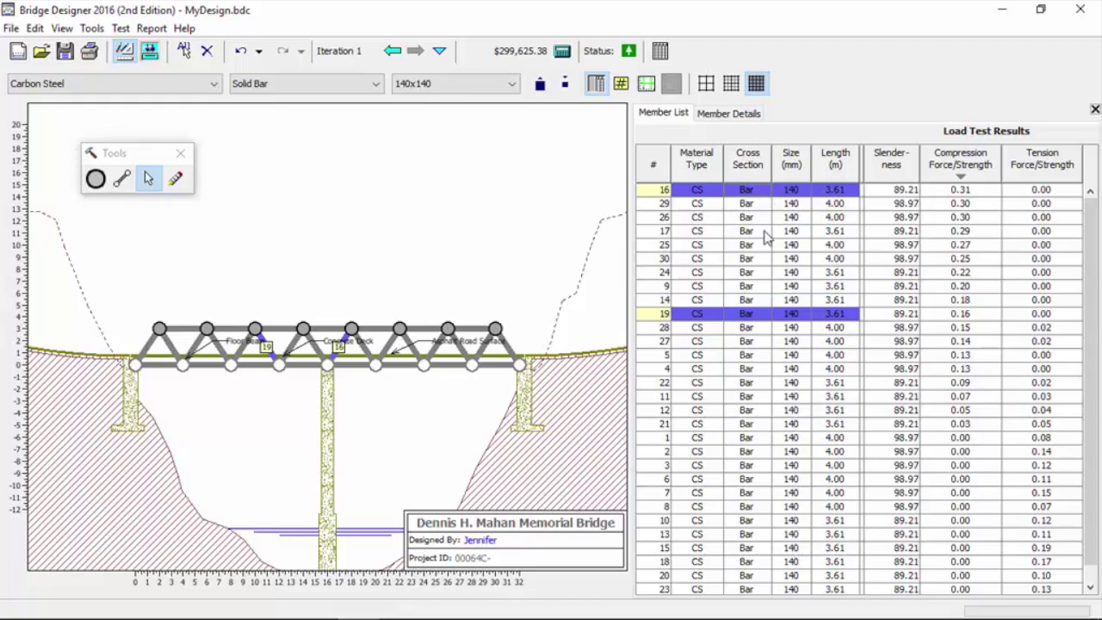
shift+click(747, 315)
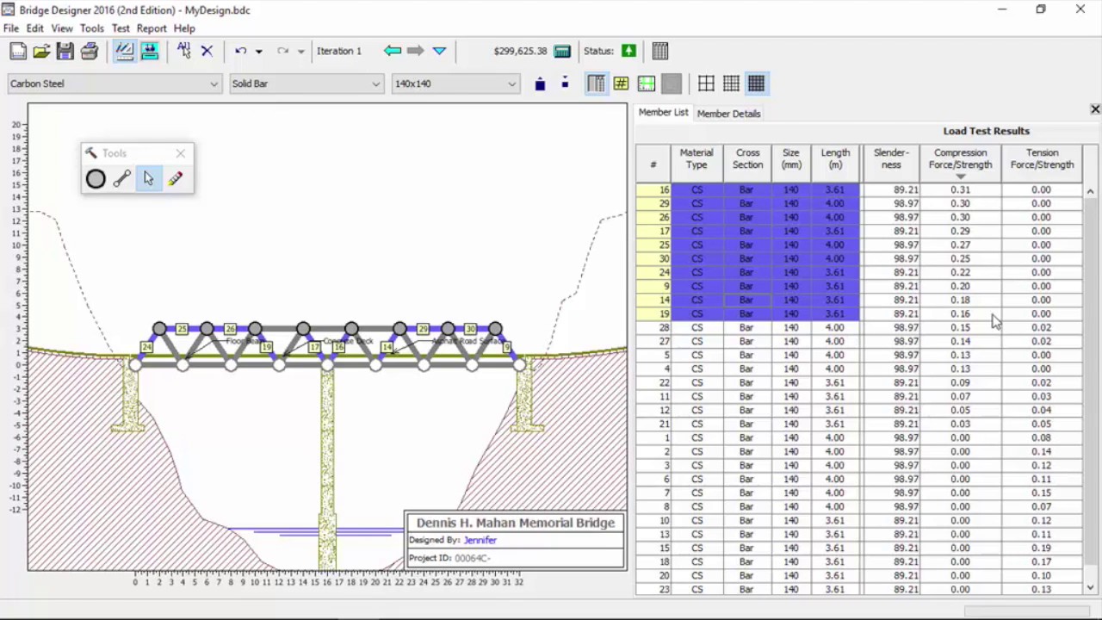
click(992, 315)
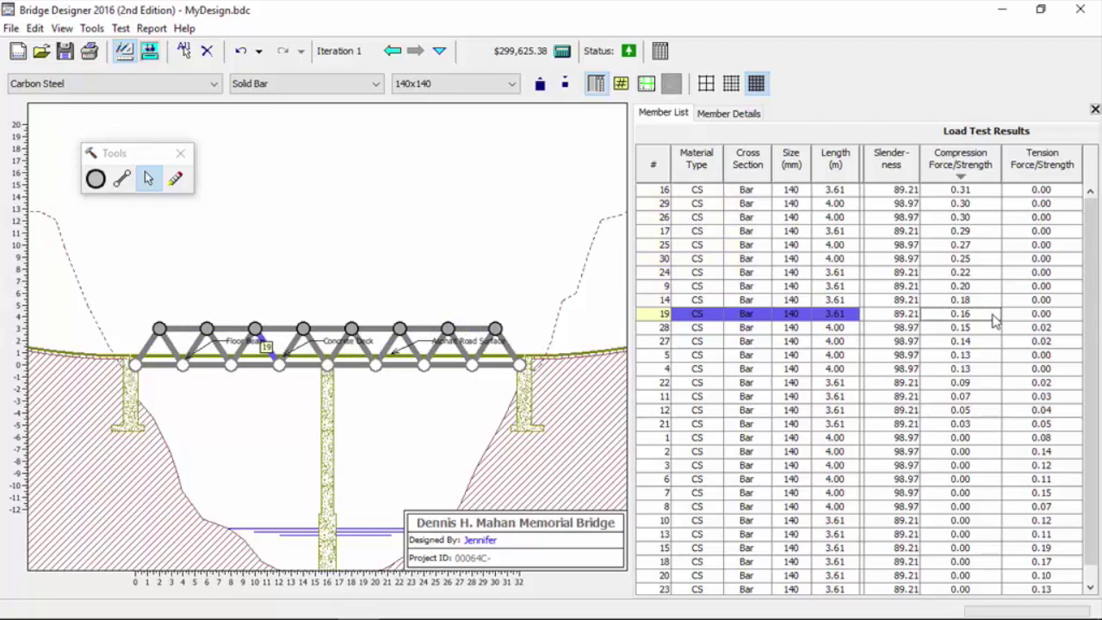
Step: Select member 16, a 140x140 solid bar, and scroll its size list toward smaller bar sizes
click(973, 191)
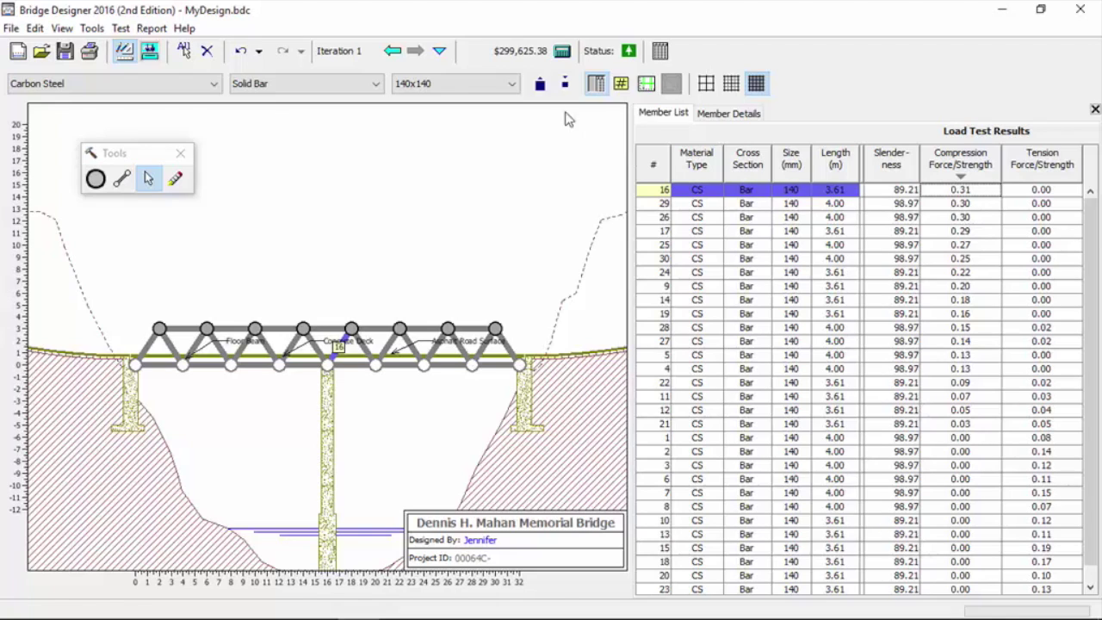
click(513, 84)
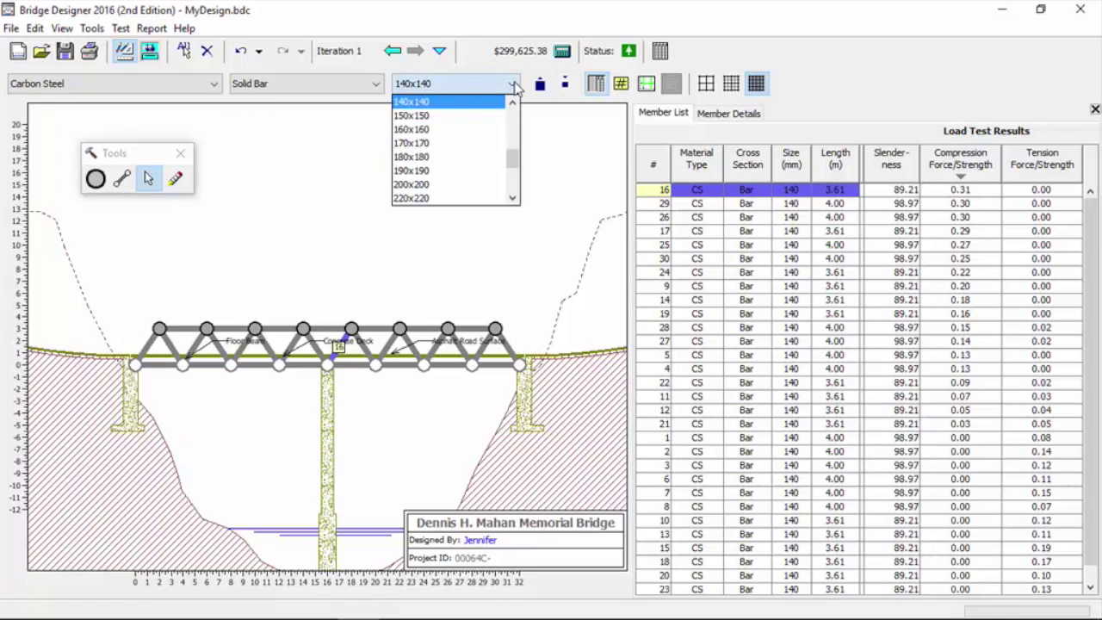
click(514, 86)
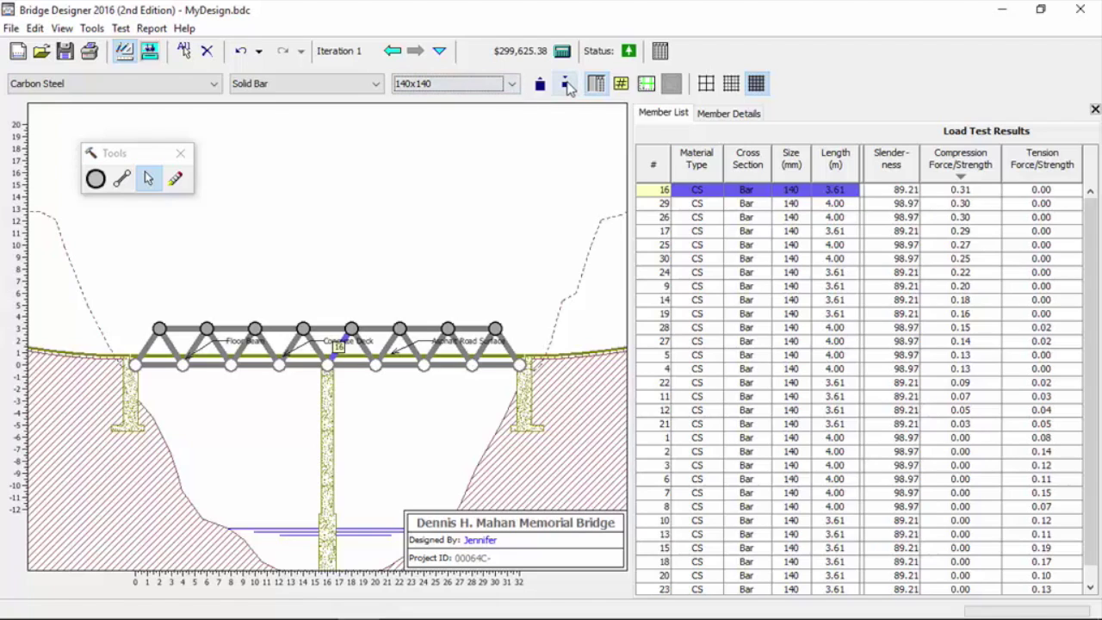
click(513, 83)
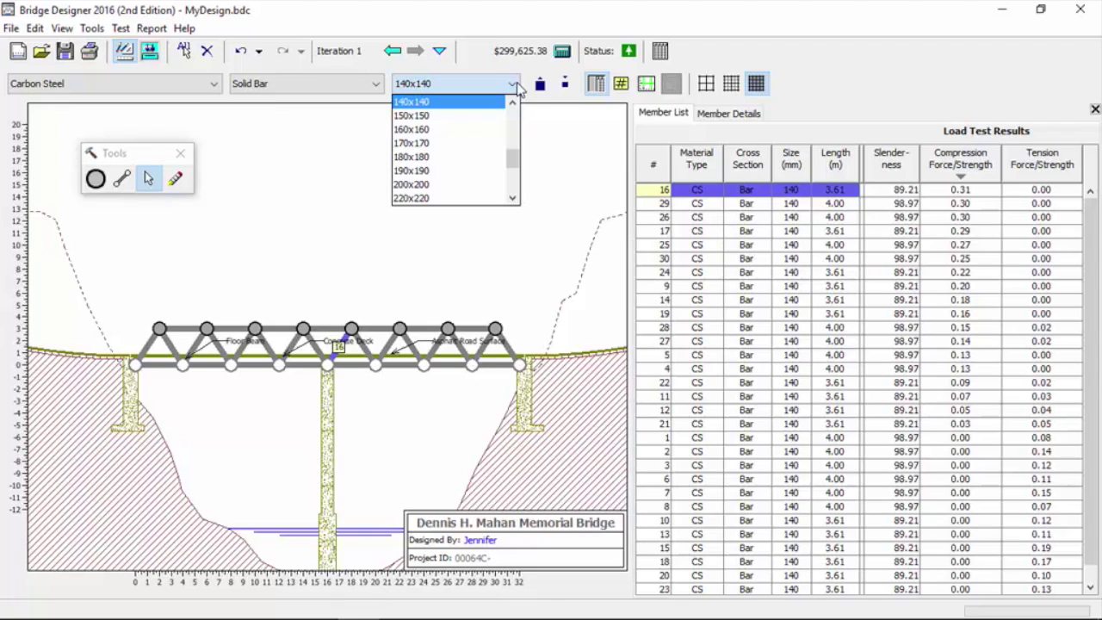
click(513, 102)
click(513, 101)
click(513, 102)
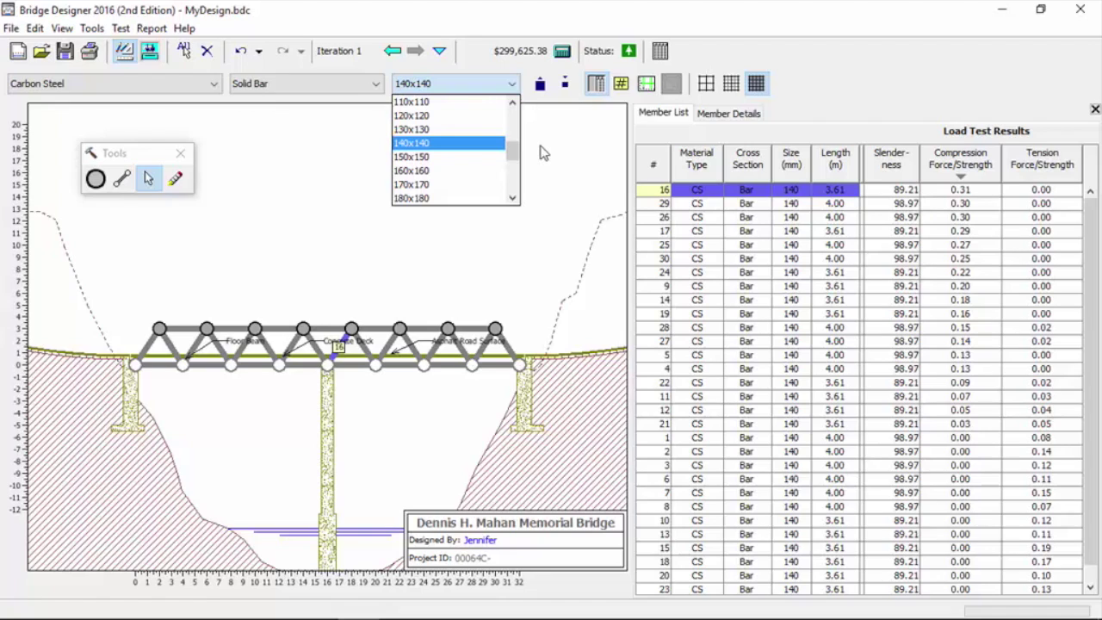
Step: Make member 16 a 90x90 bar and load-test; after failing at 1.35, step it up to 100x100
click(514, 105)
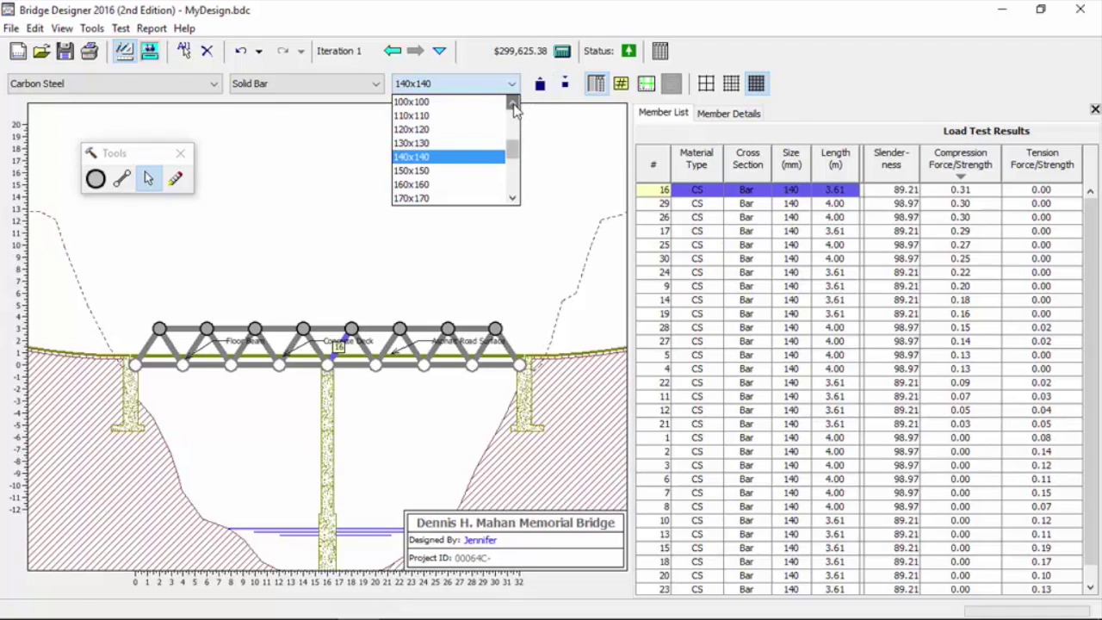
click(513, 105)
click(492, 101)
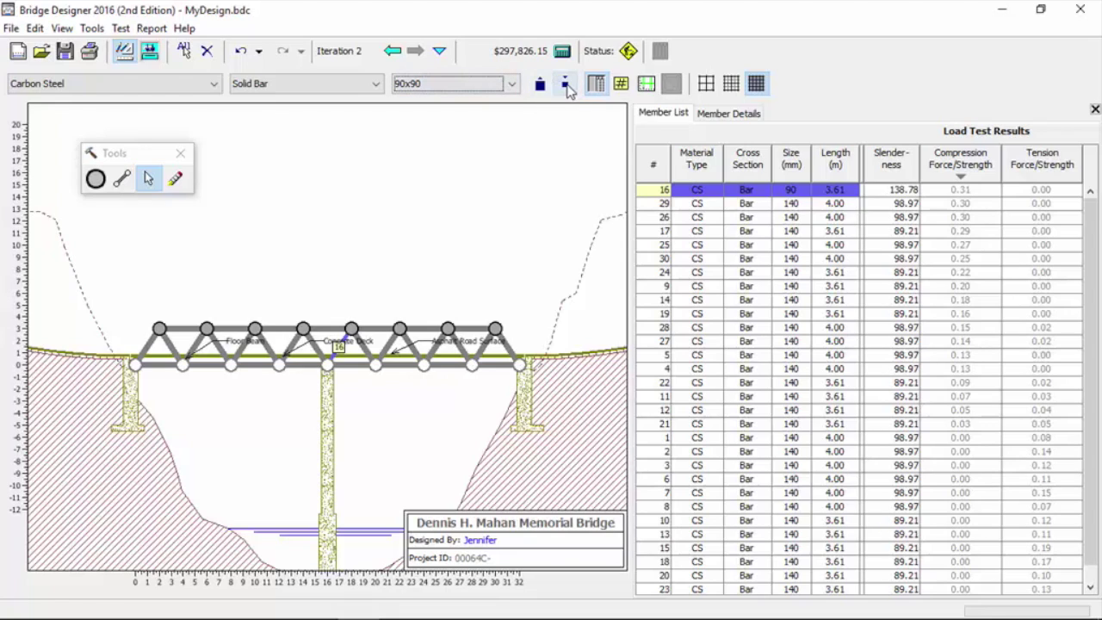
click(539, 85)
click(540, 85)
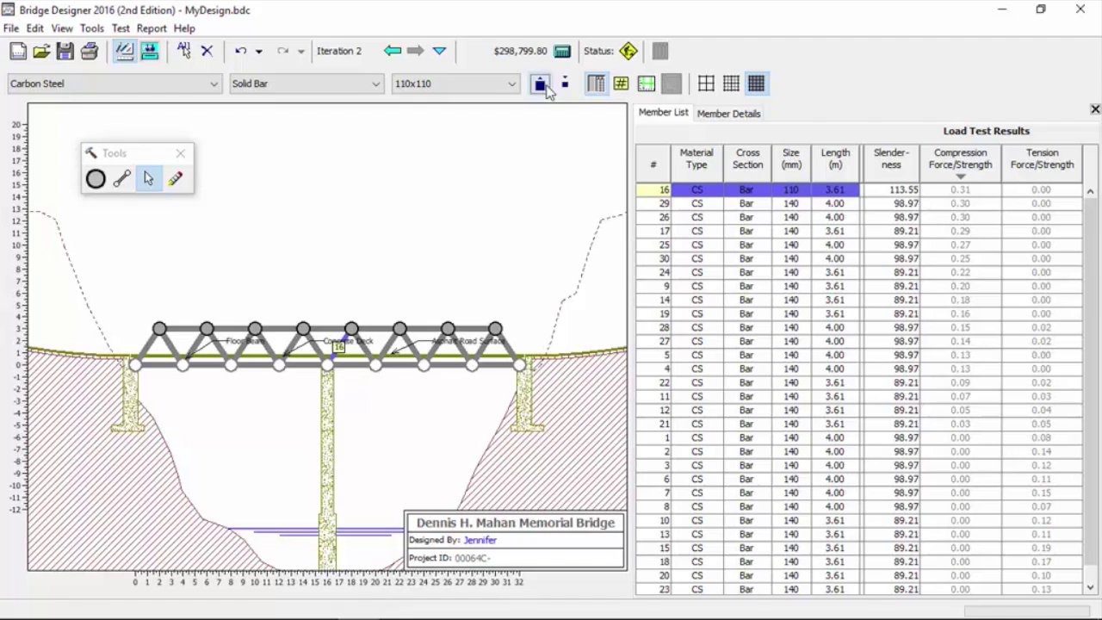
click(565, 85)
click(566, 86)
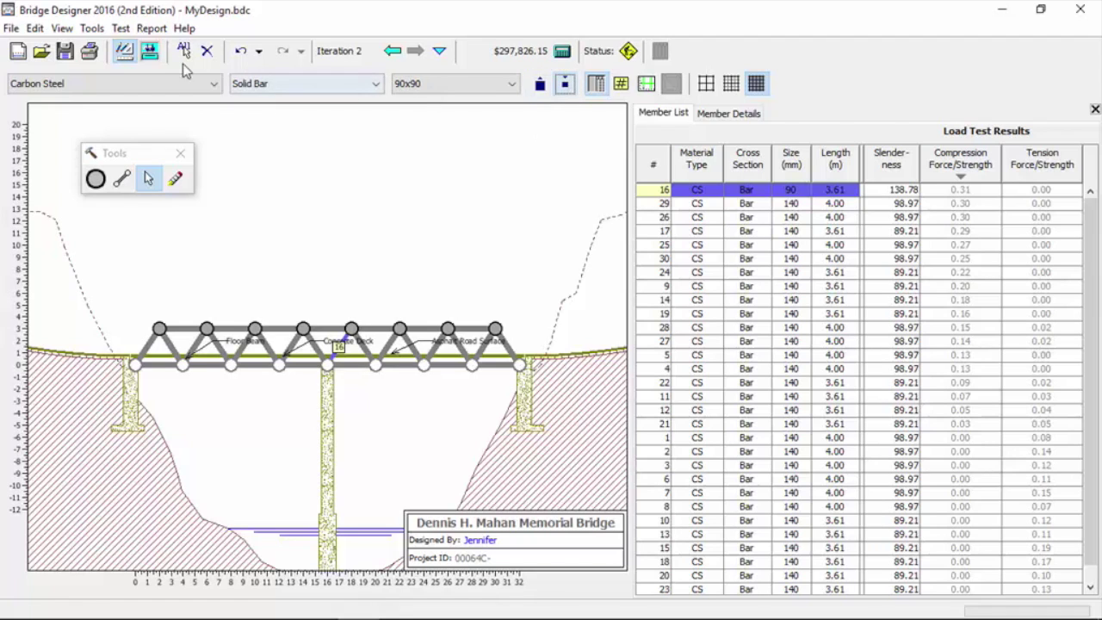
click(150, 51)
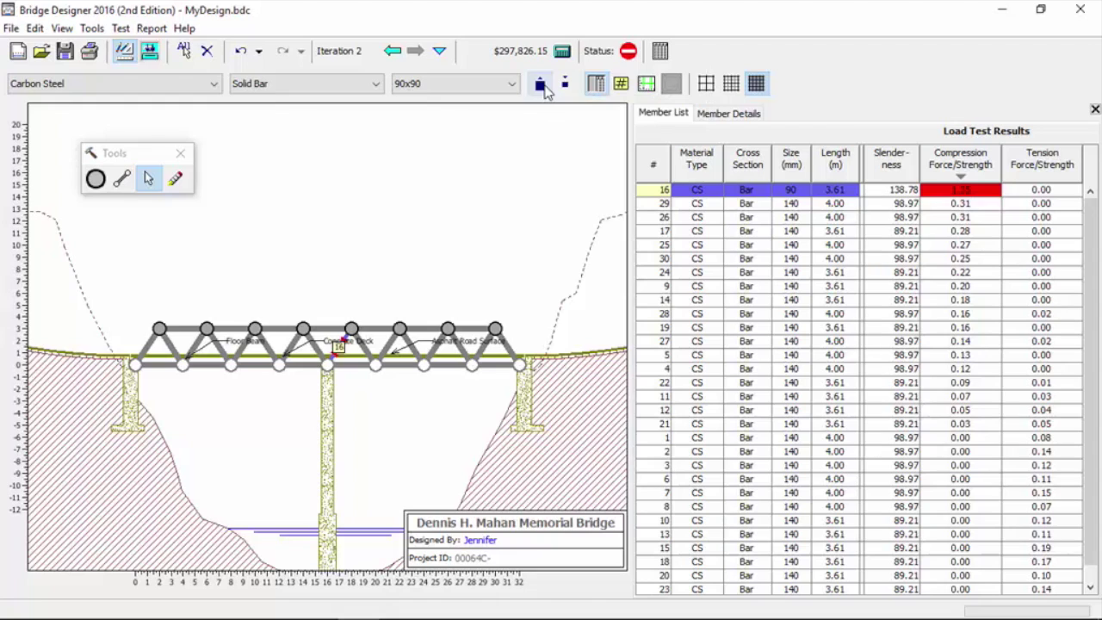
click(541, 85)
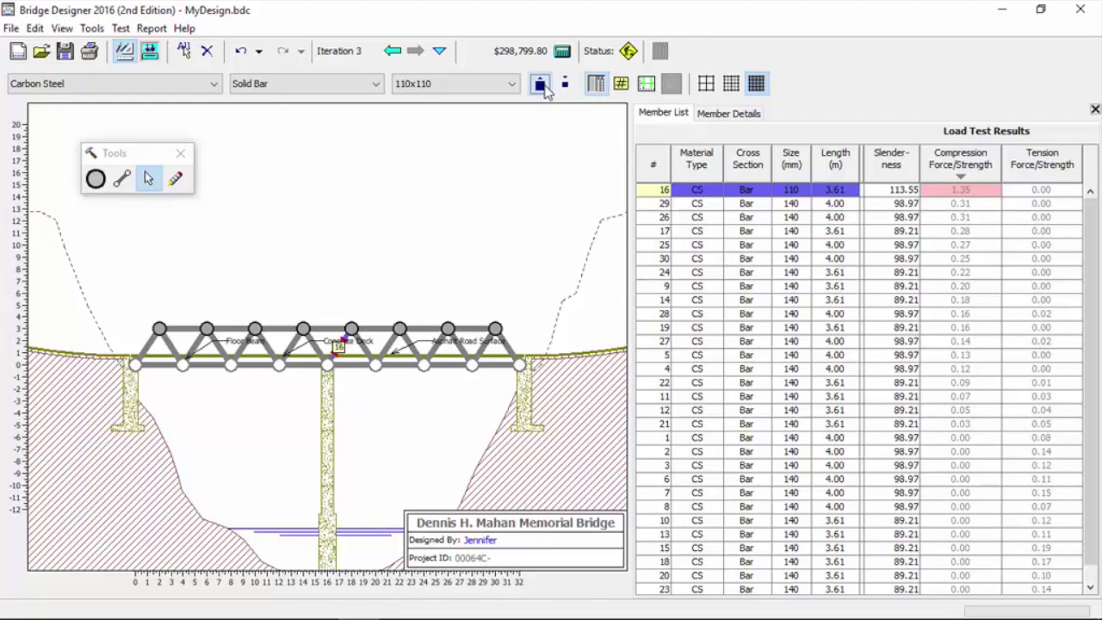
Step: Enlarge member 16 to 110x110 and load-test the bridge
click(541, 85)
click(151, 51)
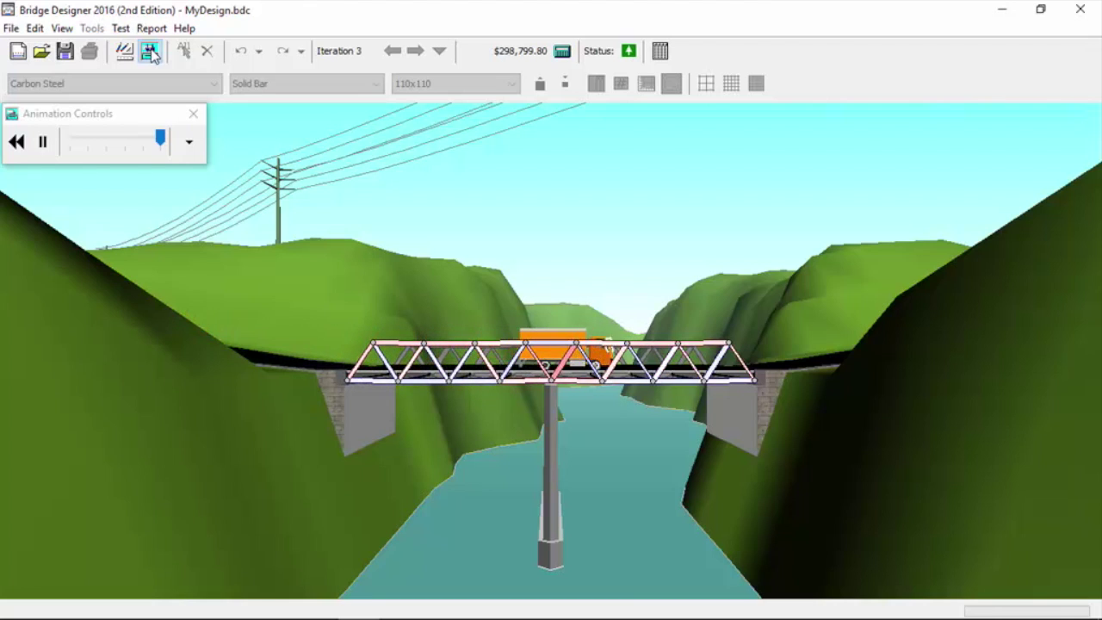
click(126, 52)
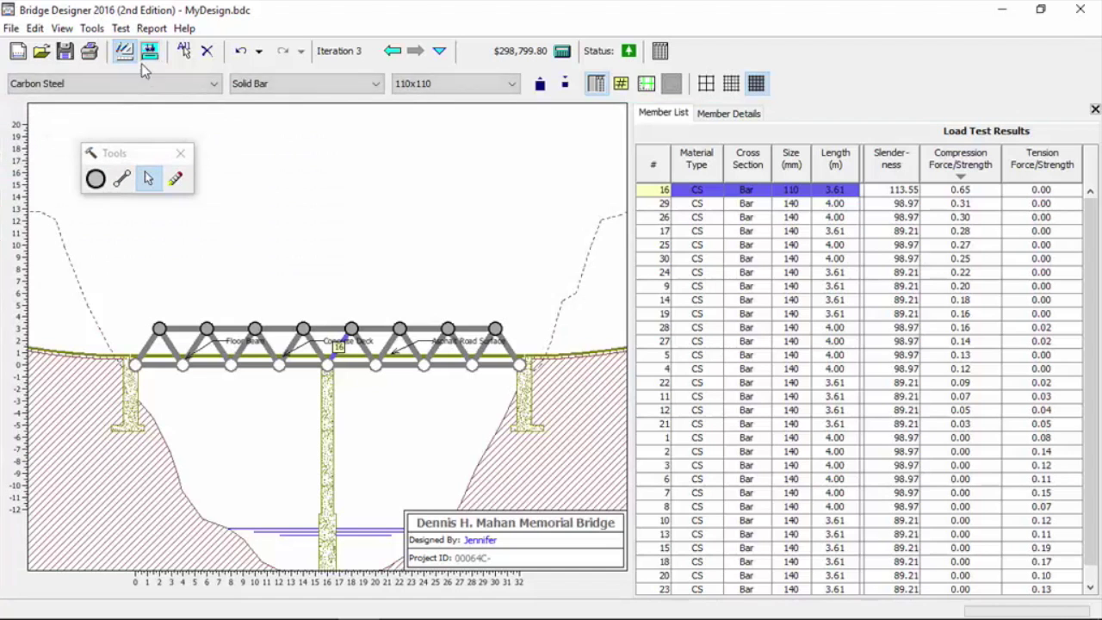
Step: Reduce member 16 back to 100x100 and rerun the load test, passing at a 0.90 ratio
click(566, 85)
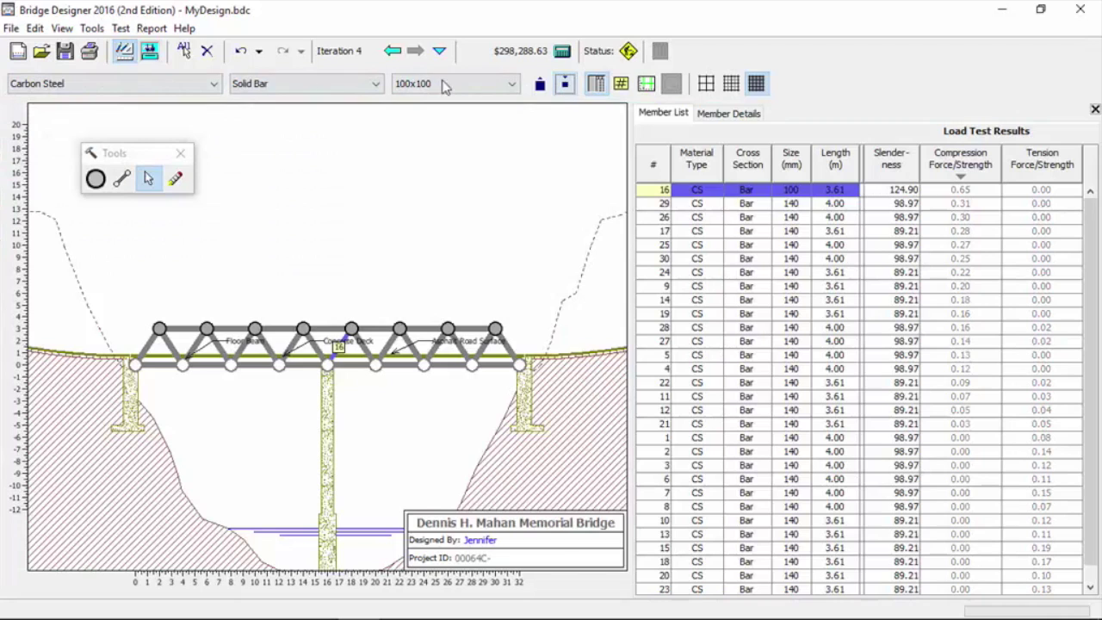
click(153, 54)
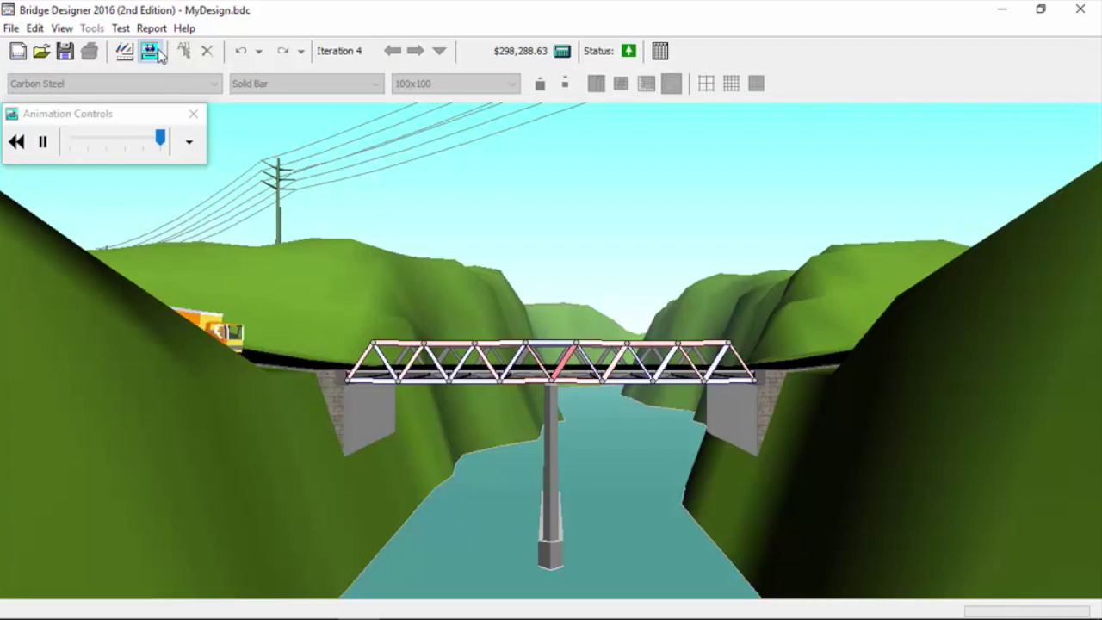
click(125, 53)
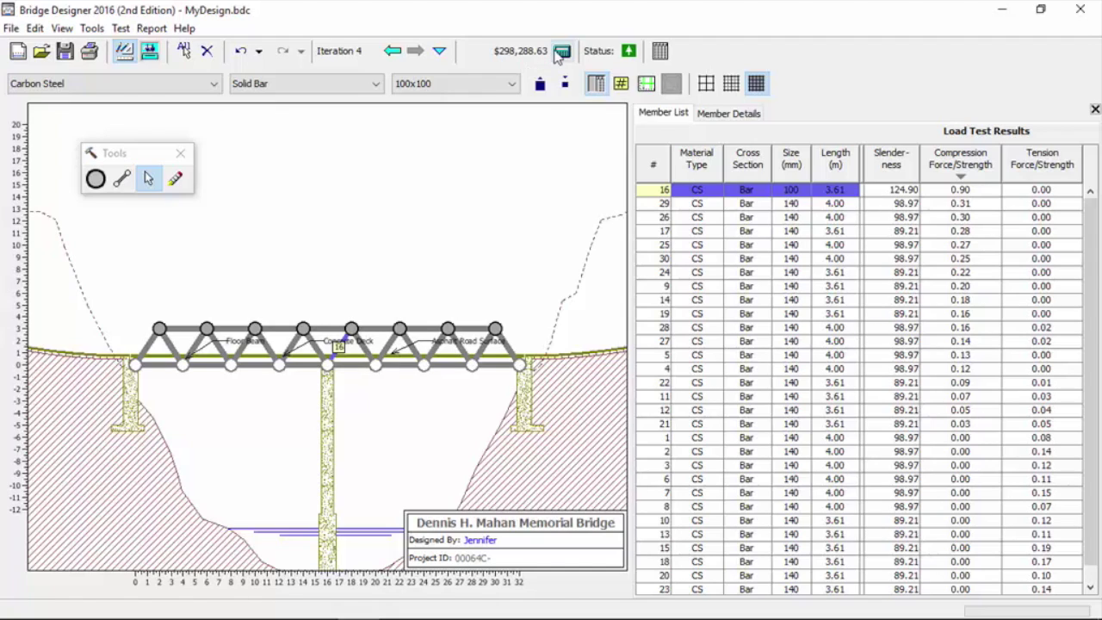
Step: Preview design iteration 3, then reload the passing iteration 4 costing $298,288.63
click(439, 51)
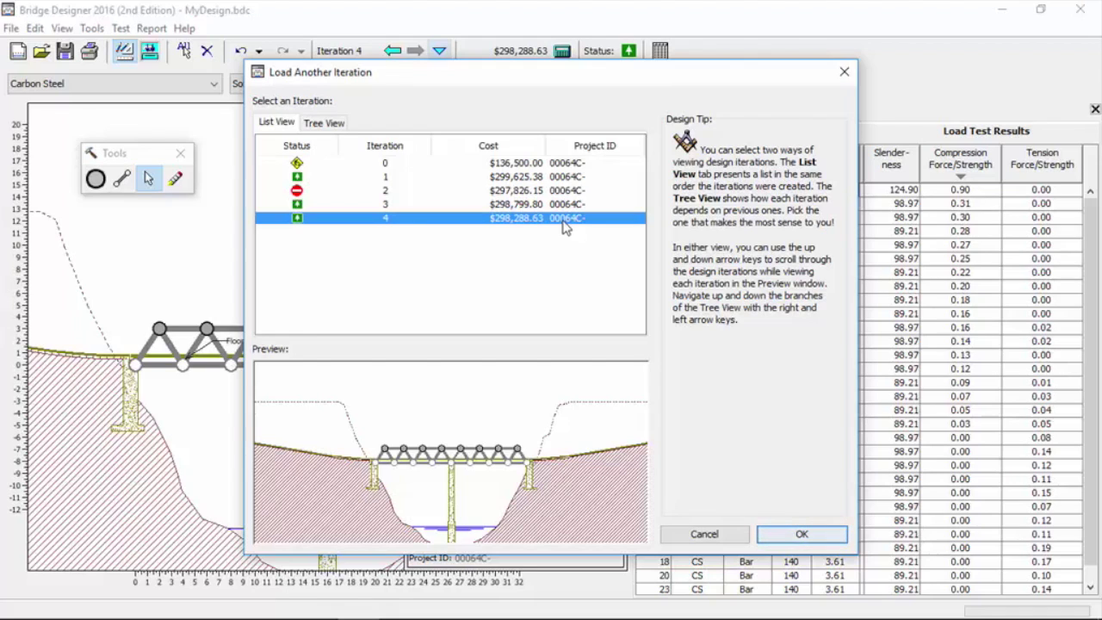
click(517, 206)
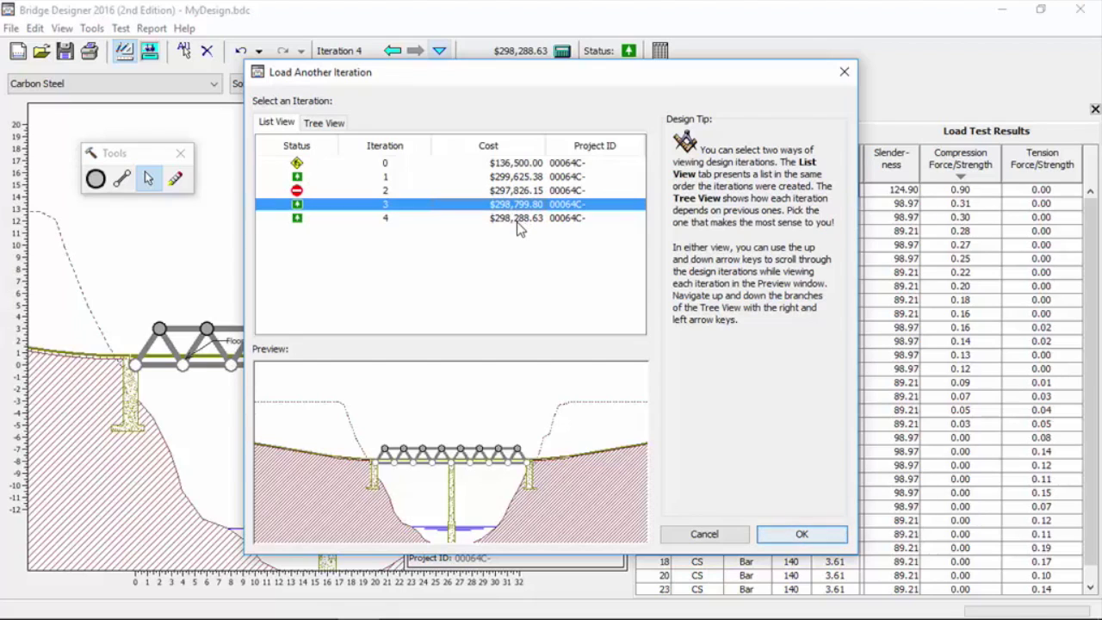
click(519, 218)
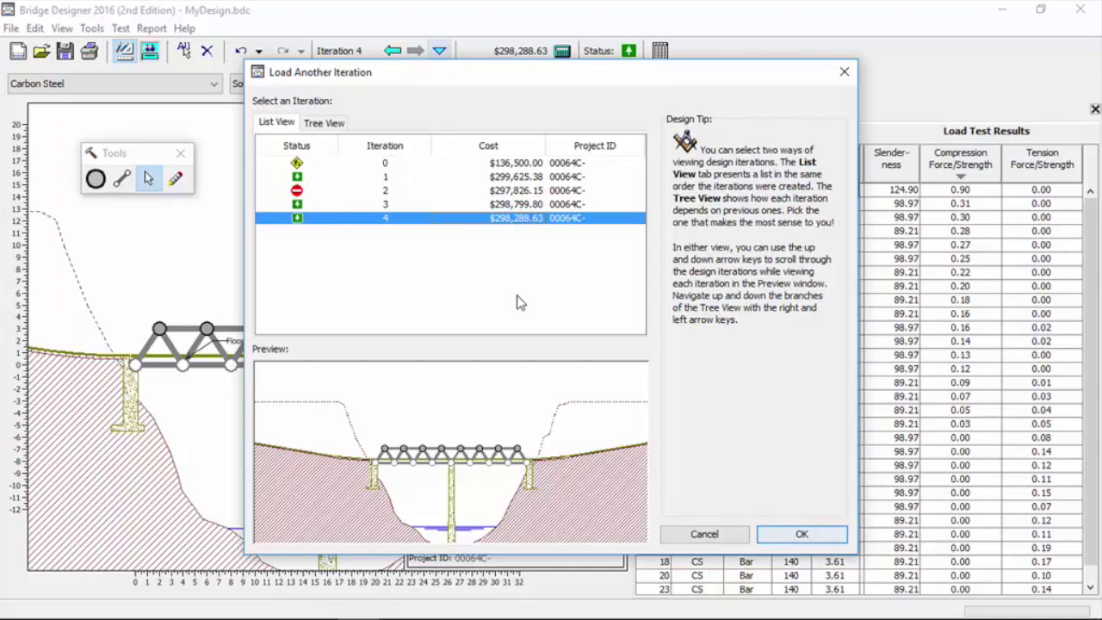
click(806, 535)
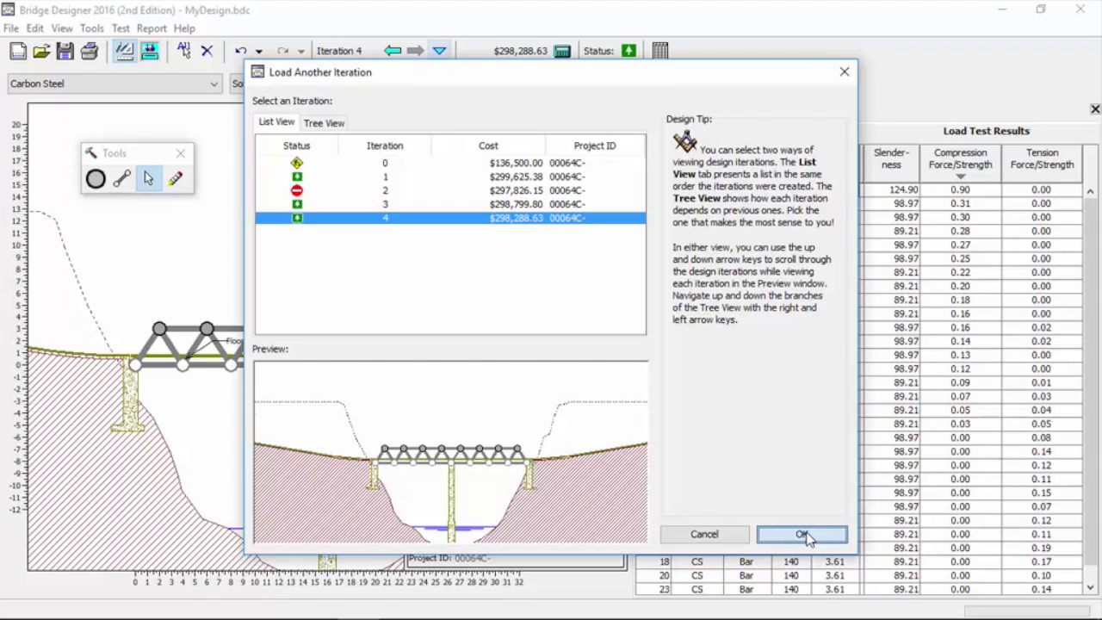
click(806, 535)
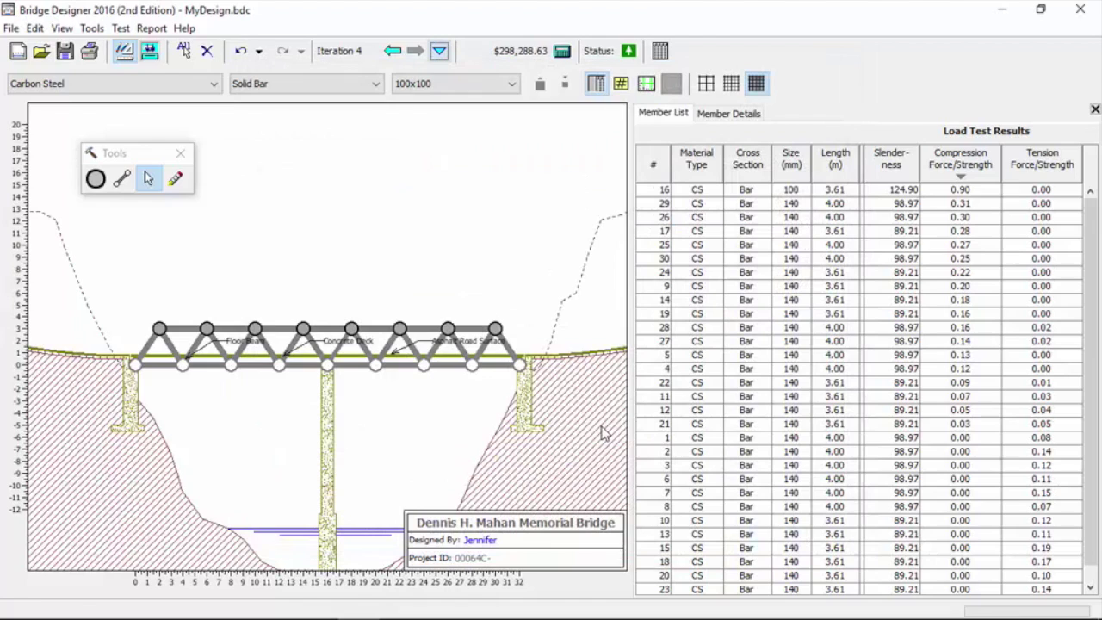
Step: Reduce member 29 from 140x140 to 100x100 bars and load-test the $295,696.25 design
click(697, 207)
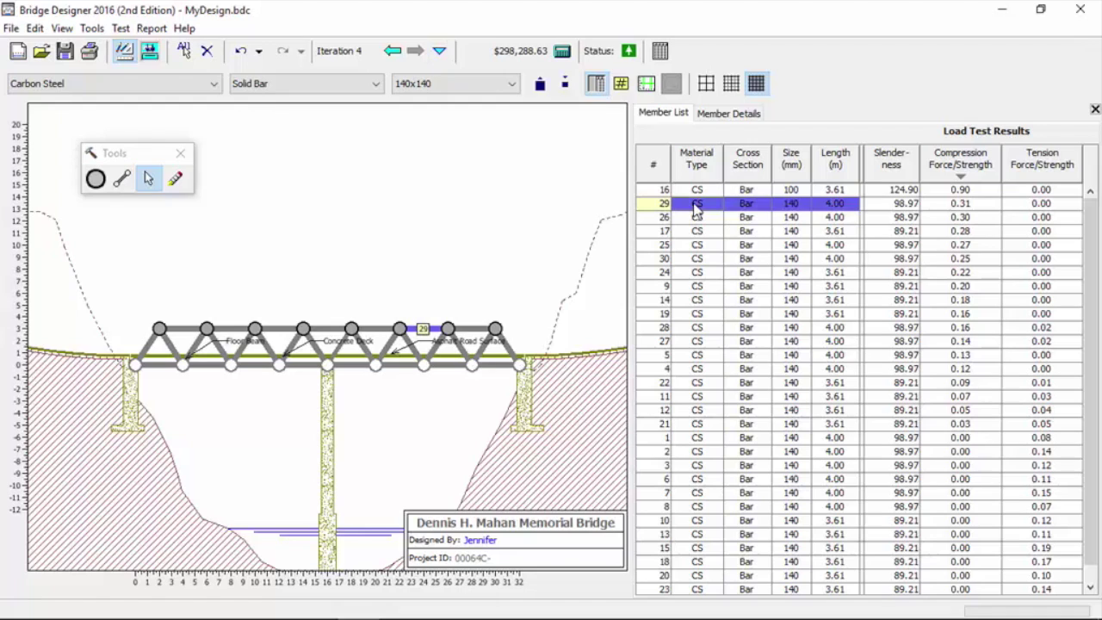
click(564, 84)
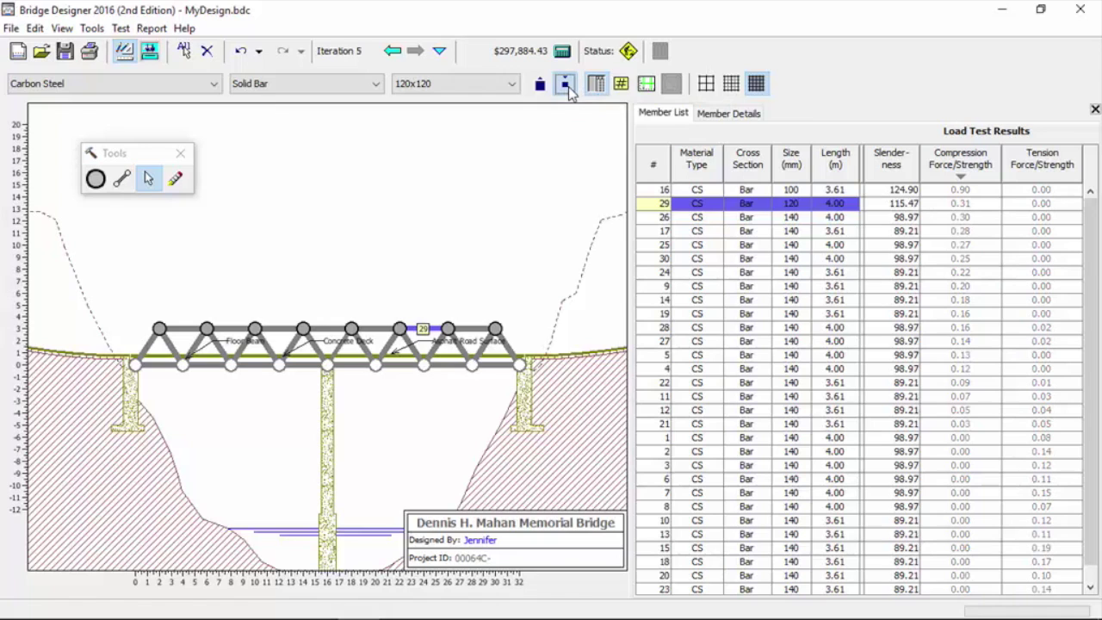
click(565, 84)
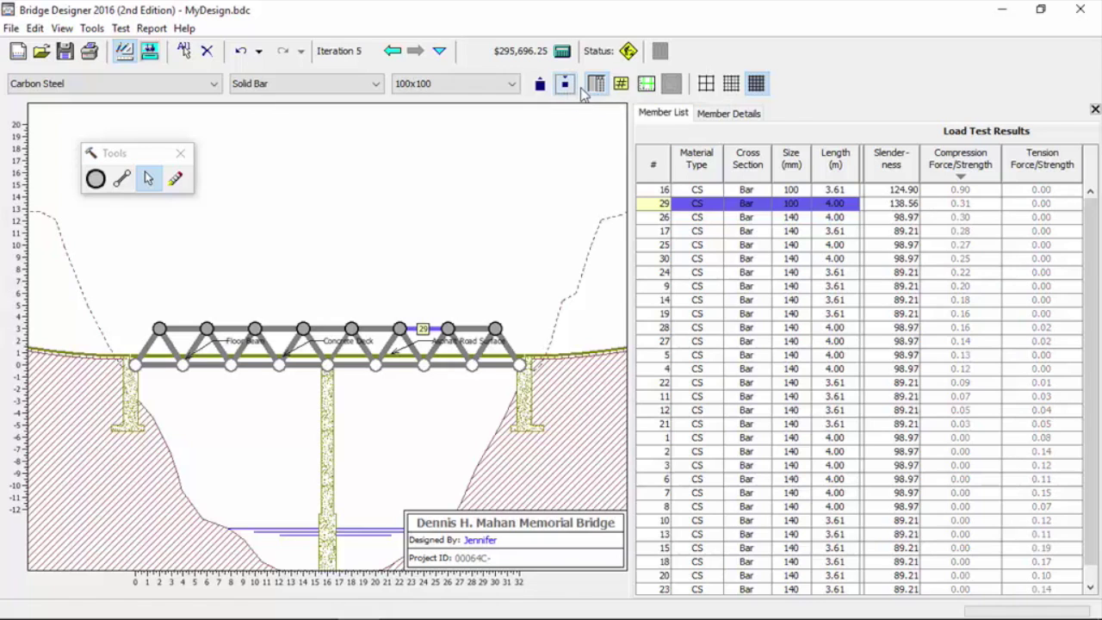
click(150, 51)
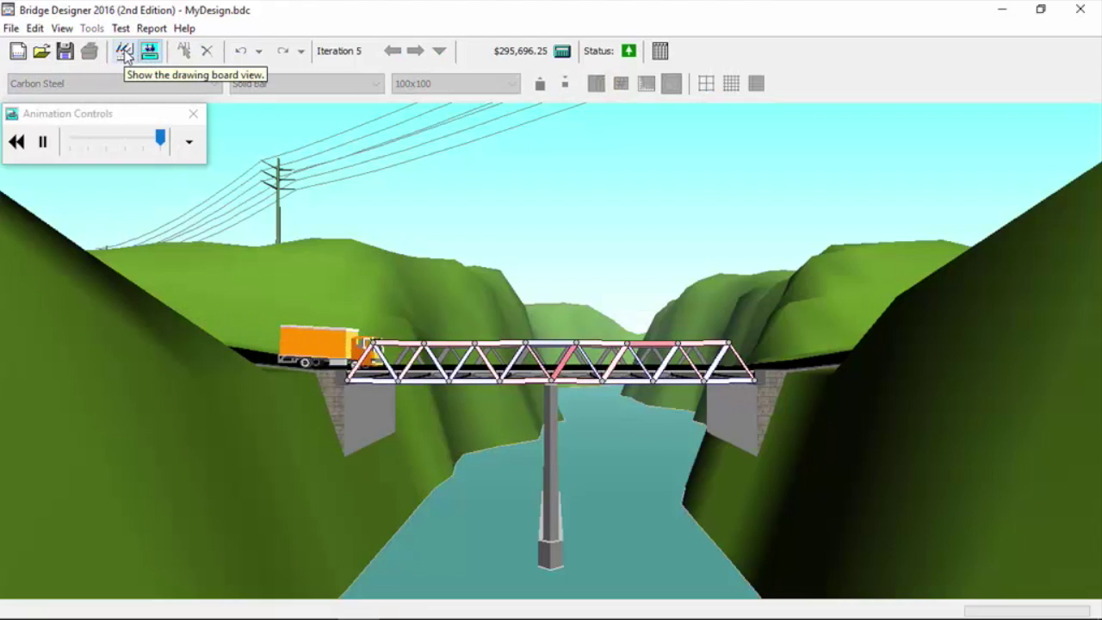
Step: Return to the Drawing Board, with member 29 now topping the list at a 0.95 ratio
click(125, 53)
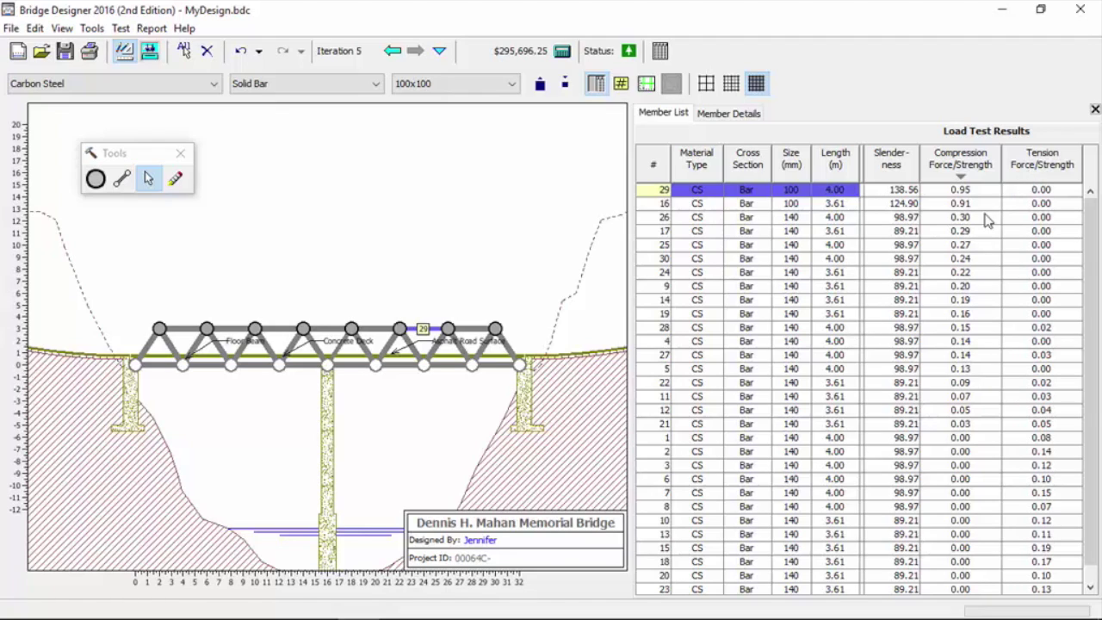
Step: Shrink members 30, 24, 9, 14 and 19 to 80x80 bars and load-test the $280,279.63 design
click(664, 313)
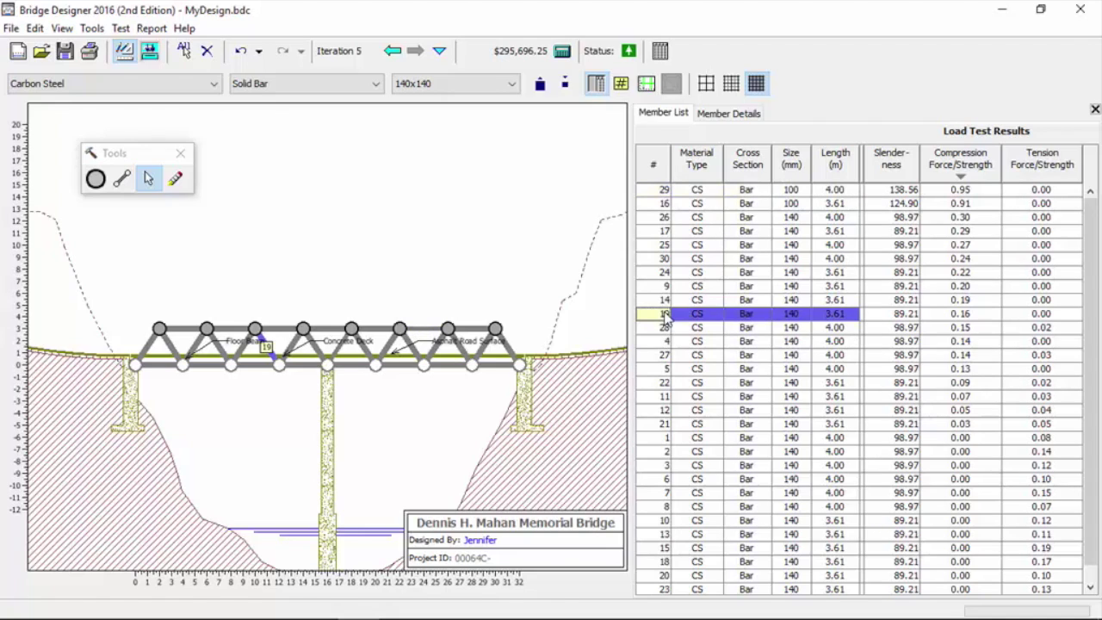
shift+click(669, 265)
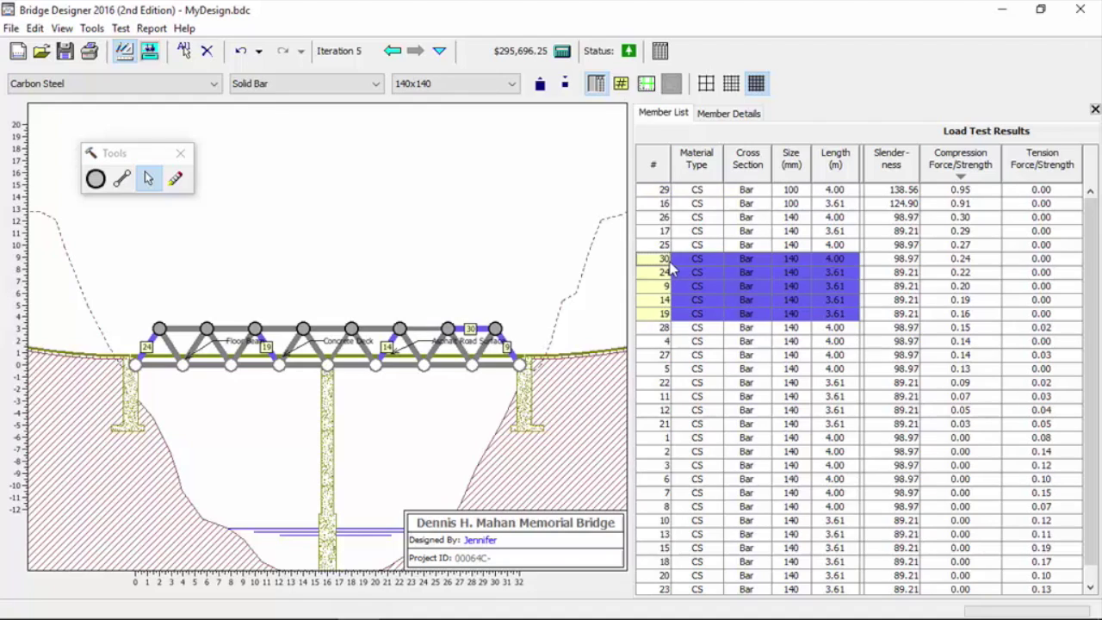
click(565, 86)
click(564, 86)
click(565, 86)
click(564, 86)
click(564, 86)
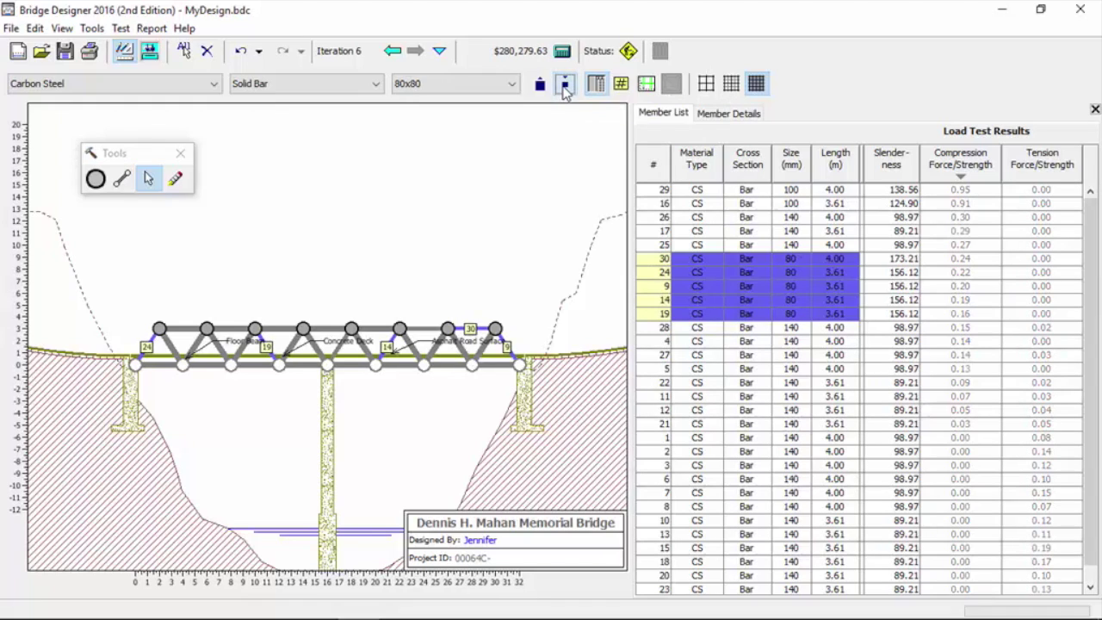
click(564, 87)
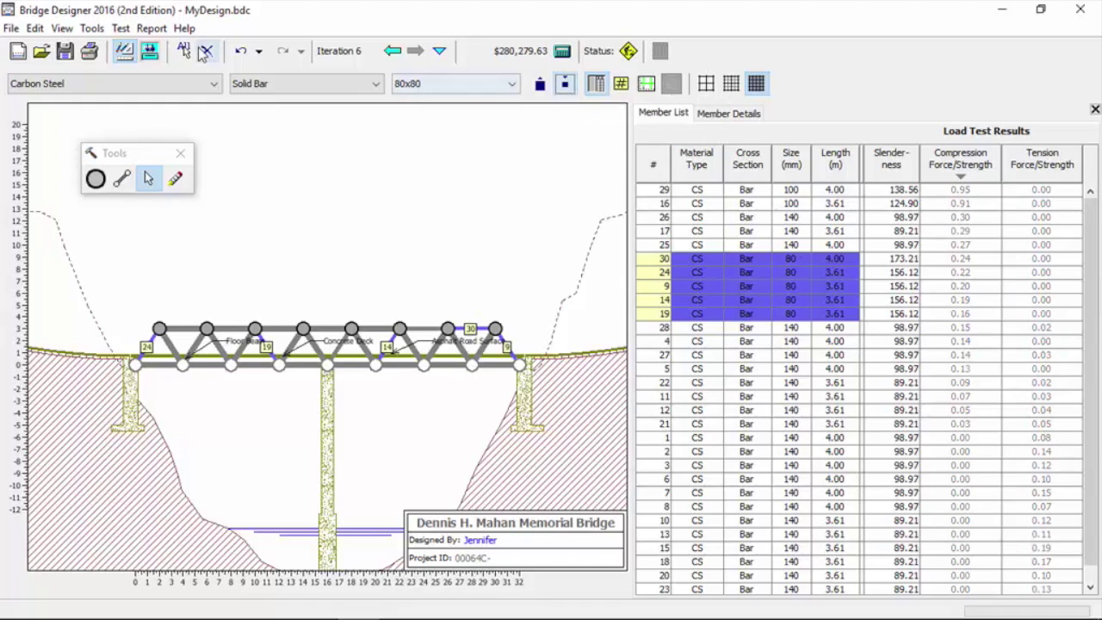
click(149, 52)
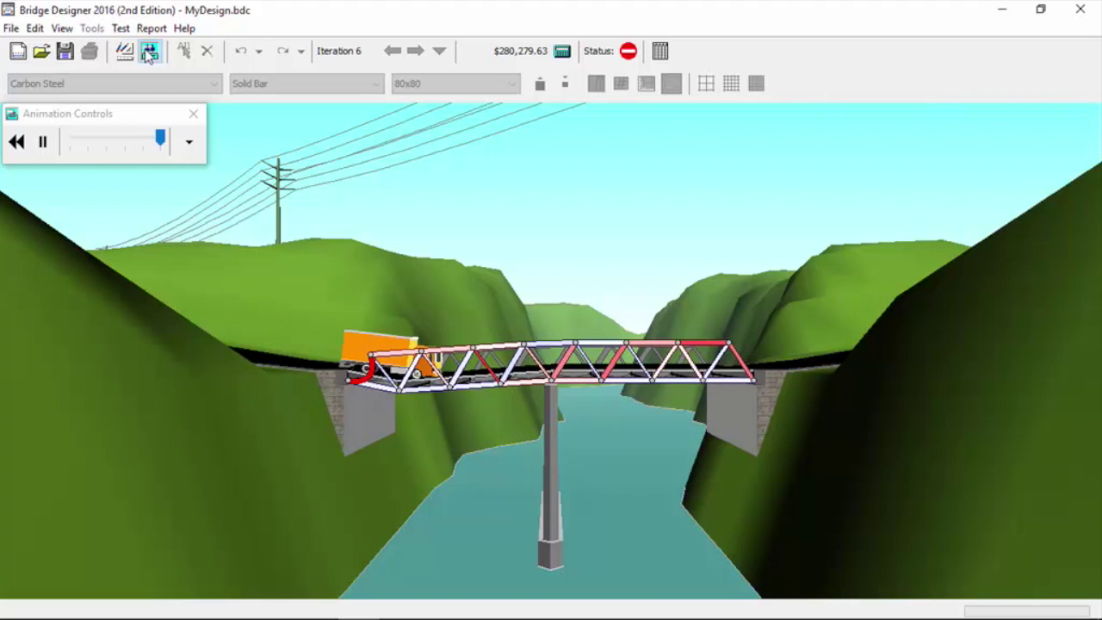
Step: Return to the Drawing Board after the failed test and enlarge members 30, 24, 9, 14 and 19
click(124, 51)
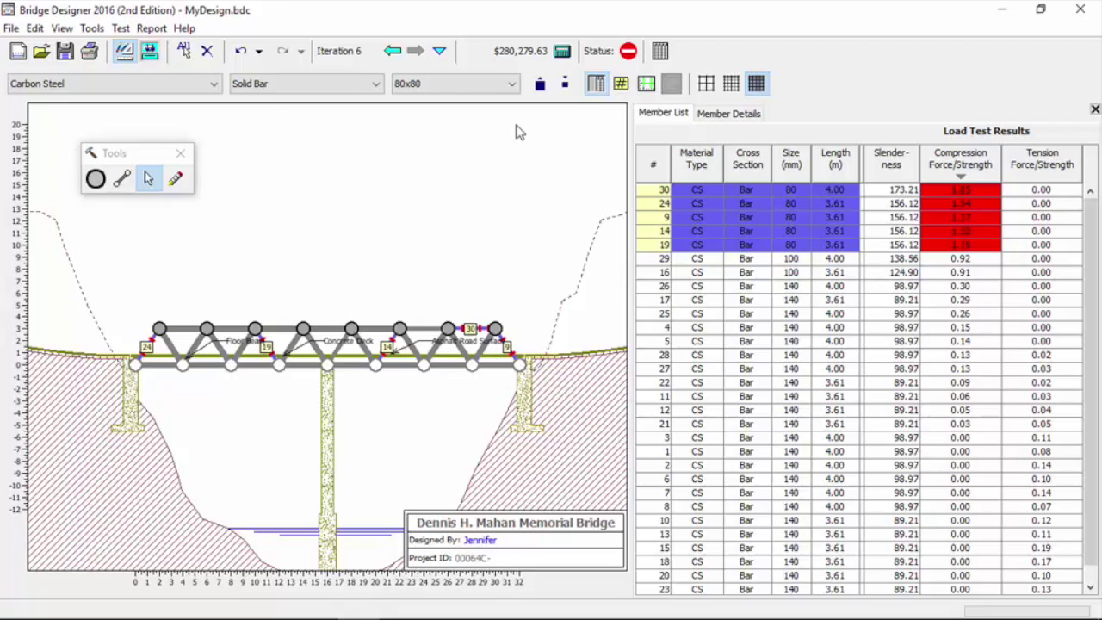
click(540, 84)
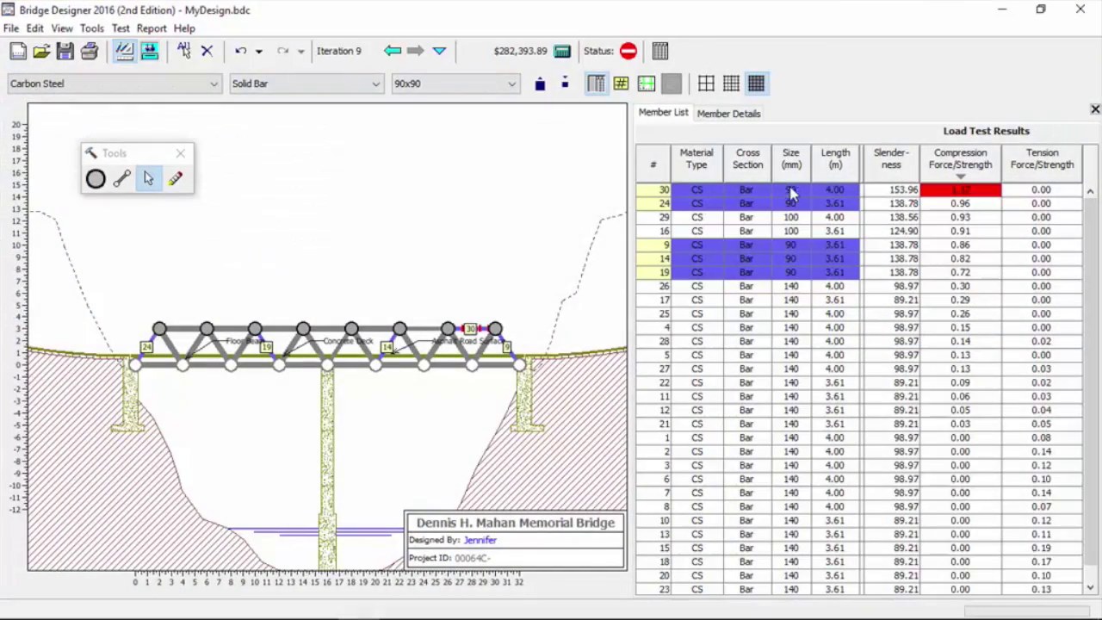
Step: Enlarge member 30 from 90 to 100 mm, pass the load test at $282,906.97, then view saved iterations
click(797, 191)
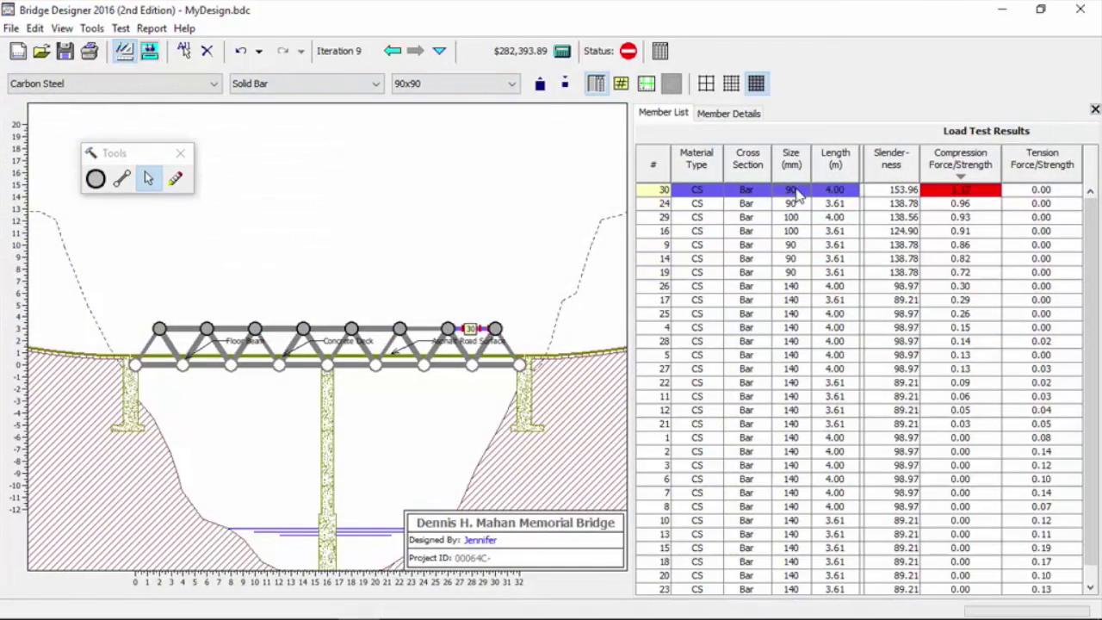
click(540, 85)
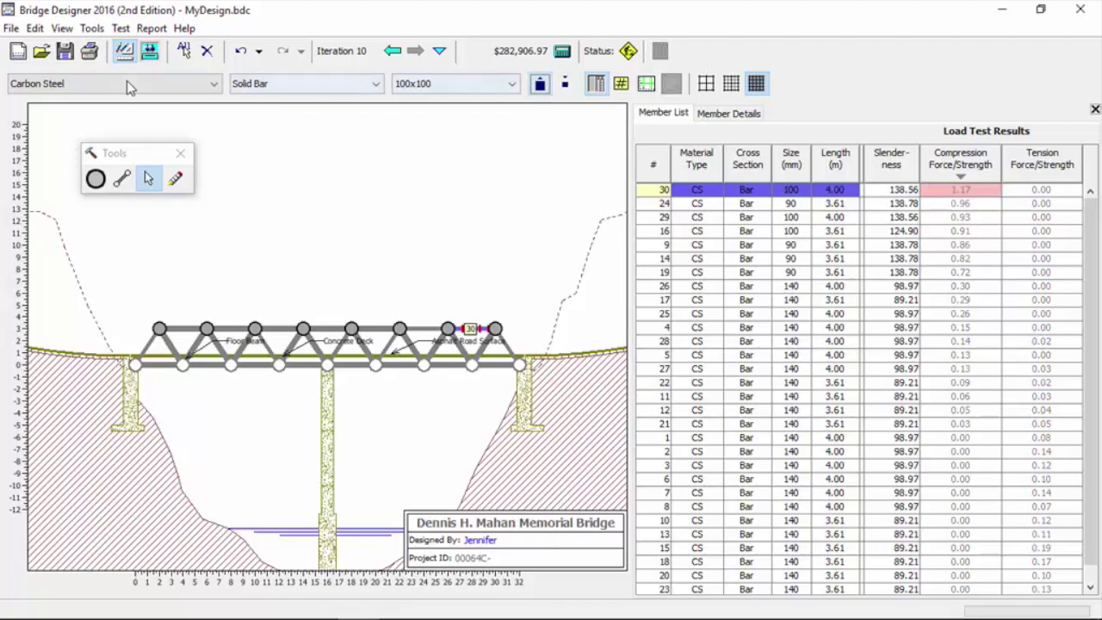
click(149, 51)
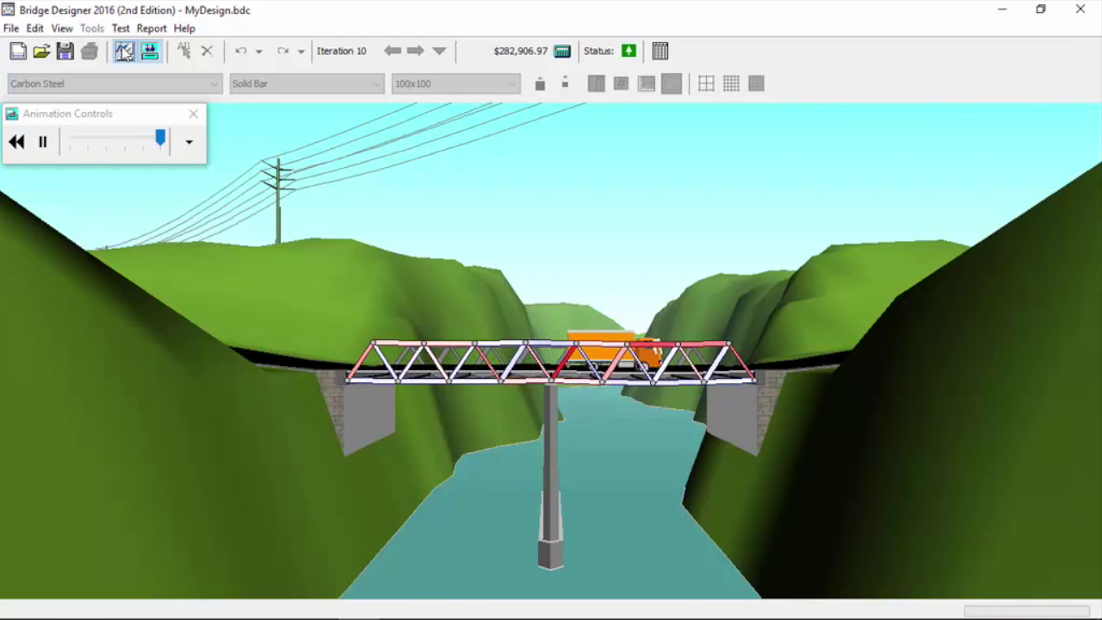
click(125, 52)
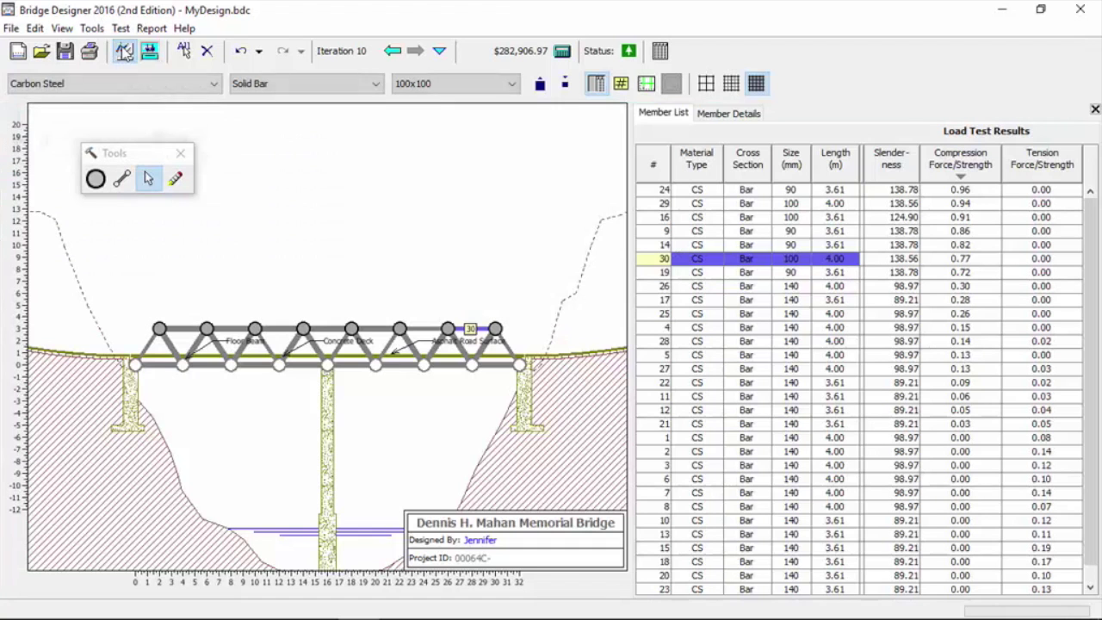
click(439, 51)
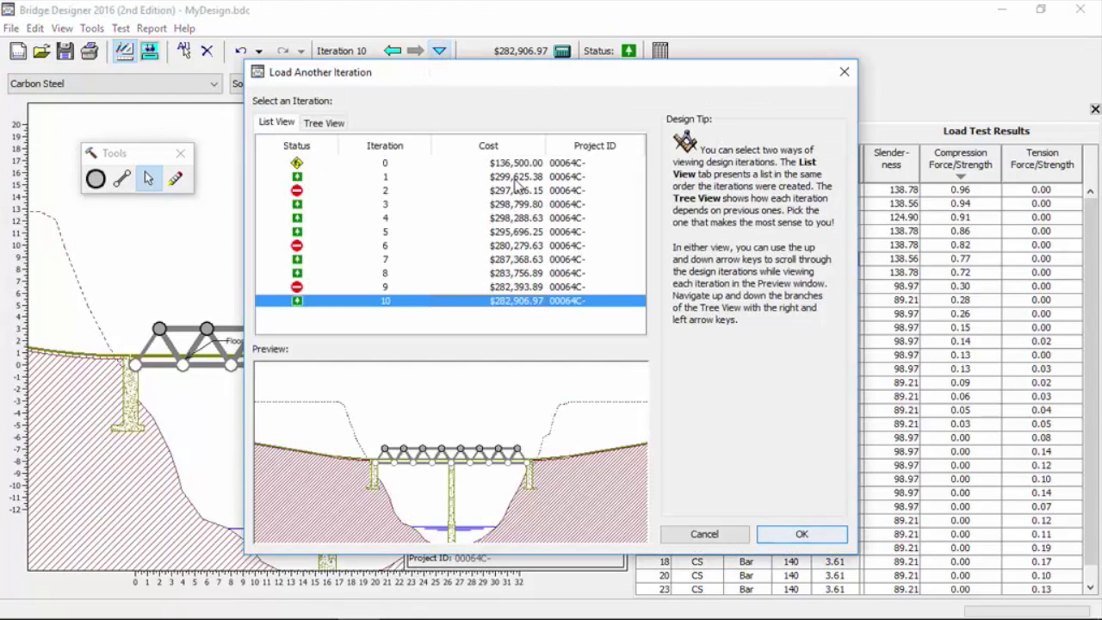
click(804, 536)
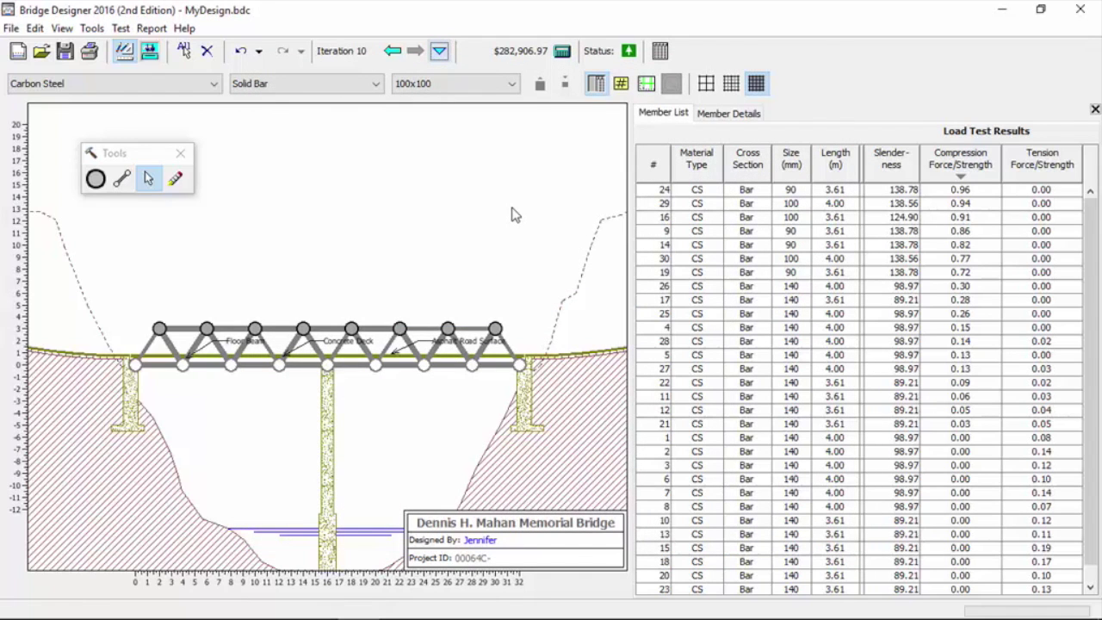